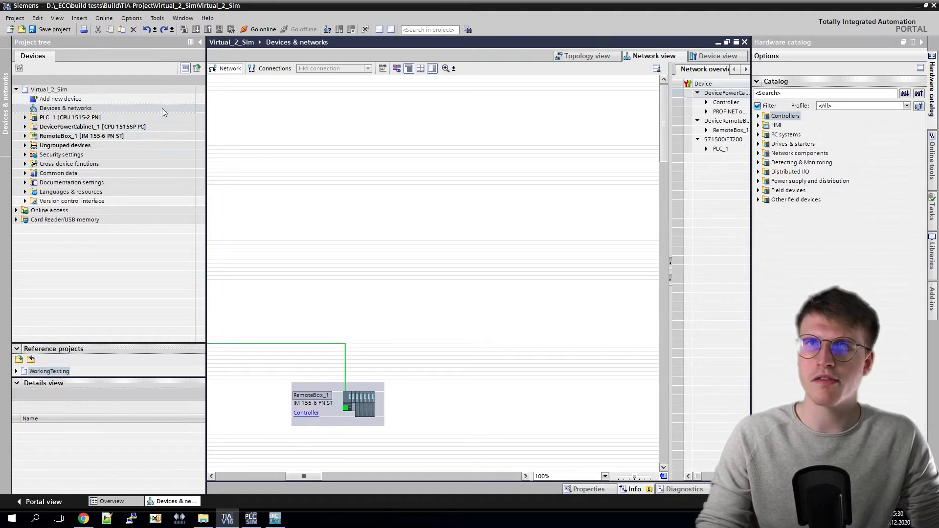
# - In RemoteBox_1's device view, move CM_PtP_MeterBus, CM_PtP_RFIDBus and Server_Module together to slots 3 to 5, freeing slot 2
pyautogui.doubleClick(323, 383)
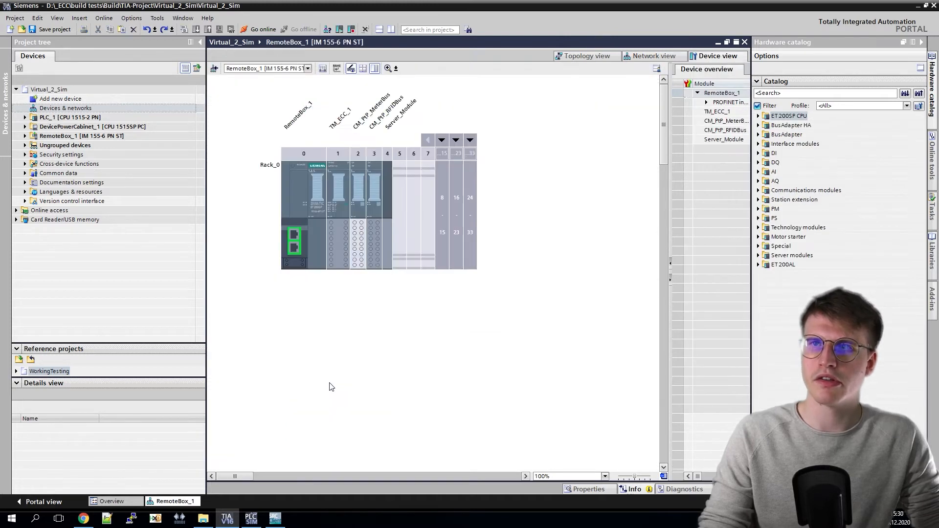
pyautogui.click(358, 215)
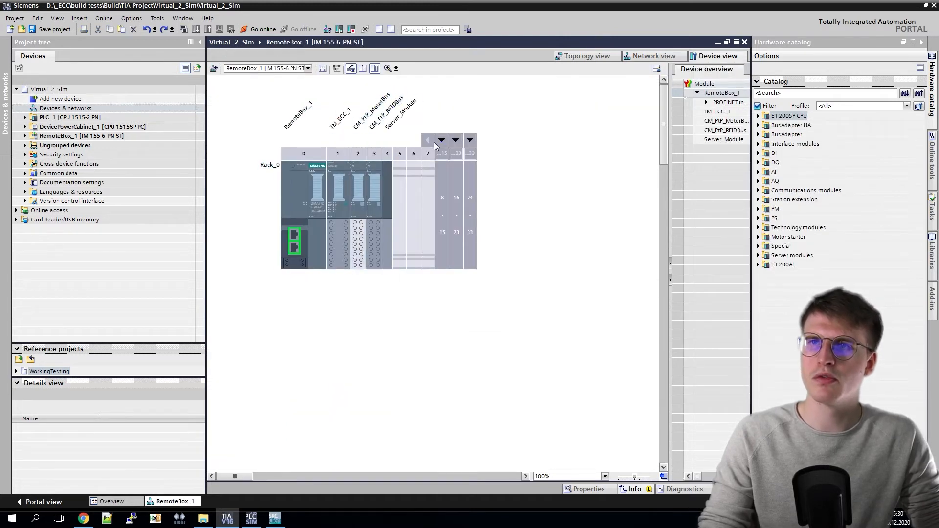
pyautogui.click(314, 160)
pyautogui.click(340, 177)
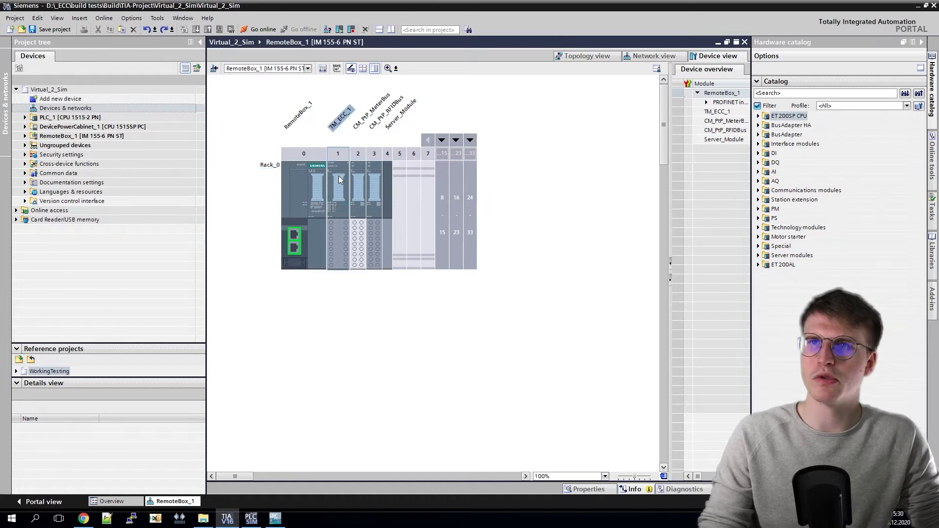
pyautogui.click(358, 243)
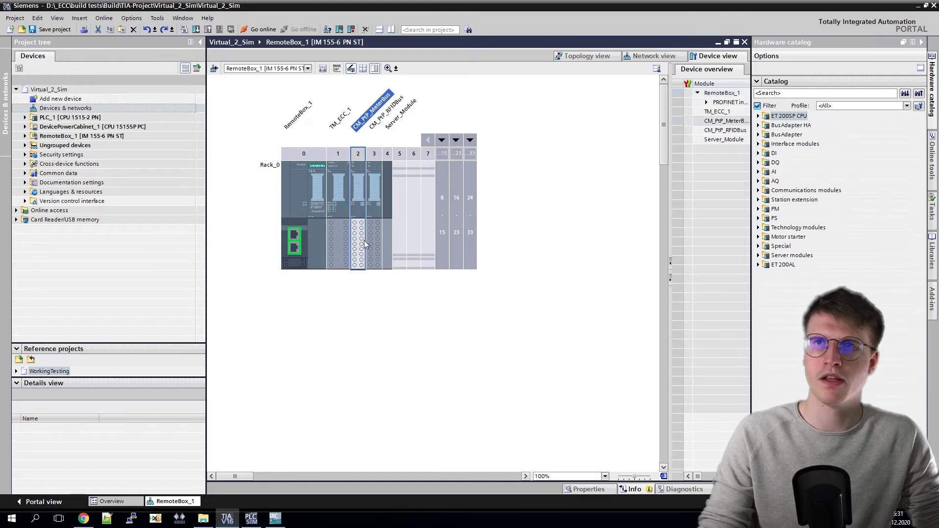
pyautogui.keyDown('shift'); pyautogui.click(387, 241); pyautogui.keyUp('shift')
pyautogui.moveTo(377, 243); pyautogui.dragTo(399, 242)
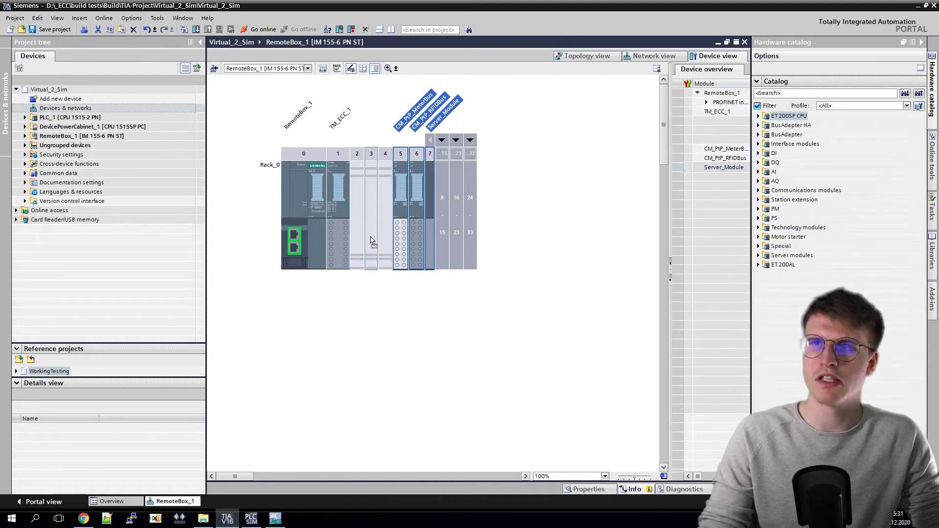
pyautogui.moveTo(372, 239); pyautogui.dragTo(371, 240)
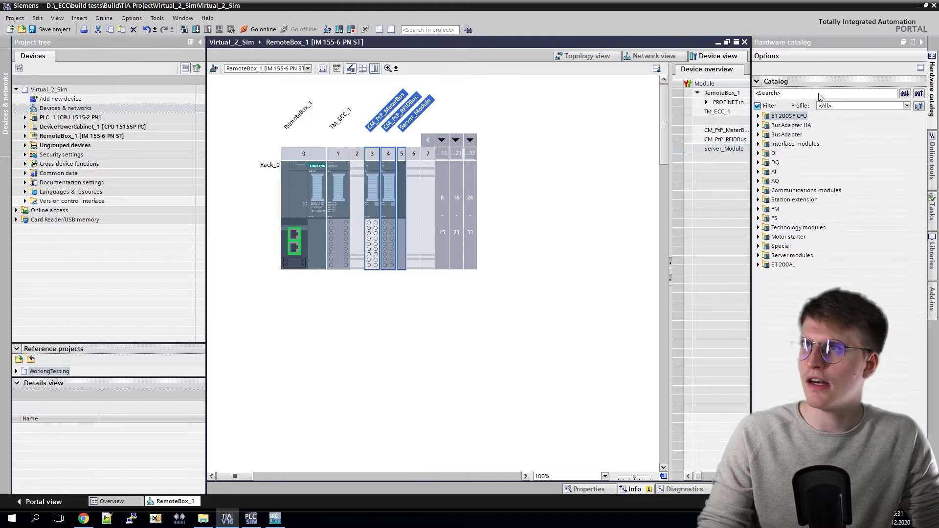
# - Search the hardware catalog for TM ECC and insert the TM ECC 2xPWM 12V ST module 6FE1 242-6TM10-0BB1 in slot 2
pyautogui.click(792, 94)
pyautogui.write('T')
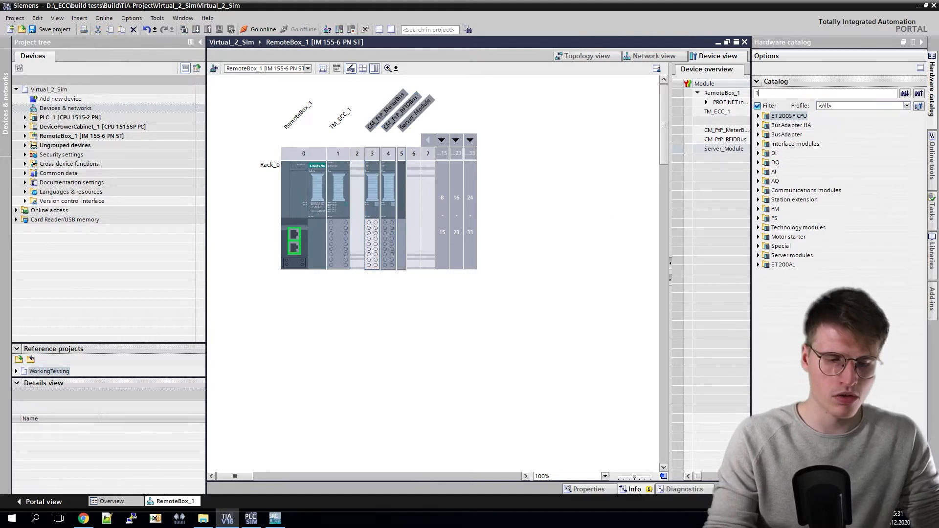
pyautogui.write('M ECC')
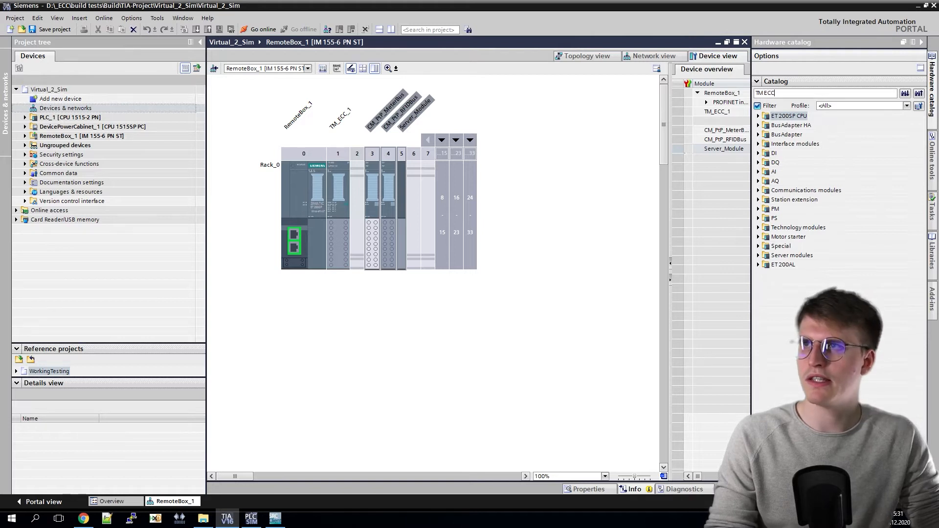
pyautogui.press('Return')
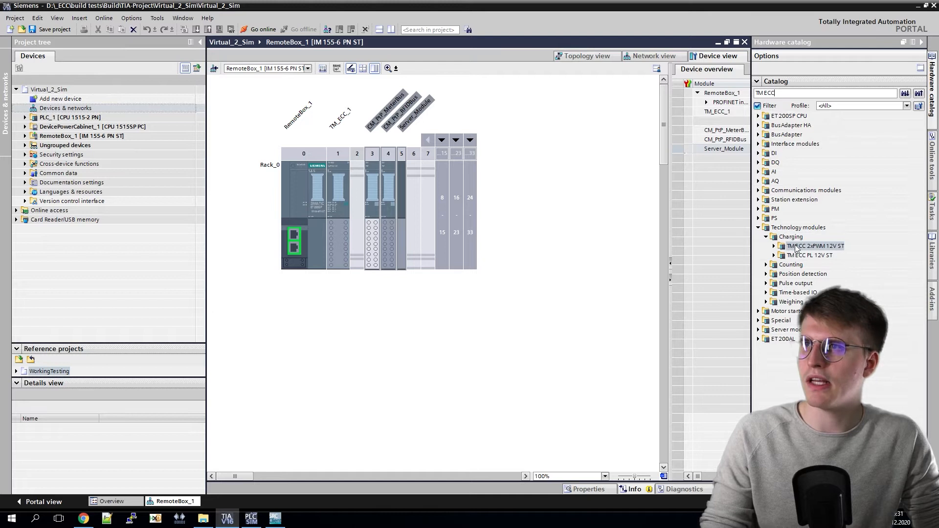
pyautogui.click(774, 247)
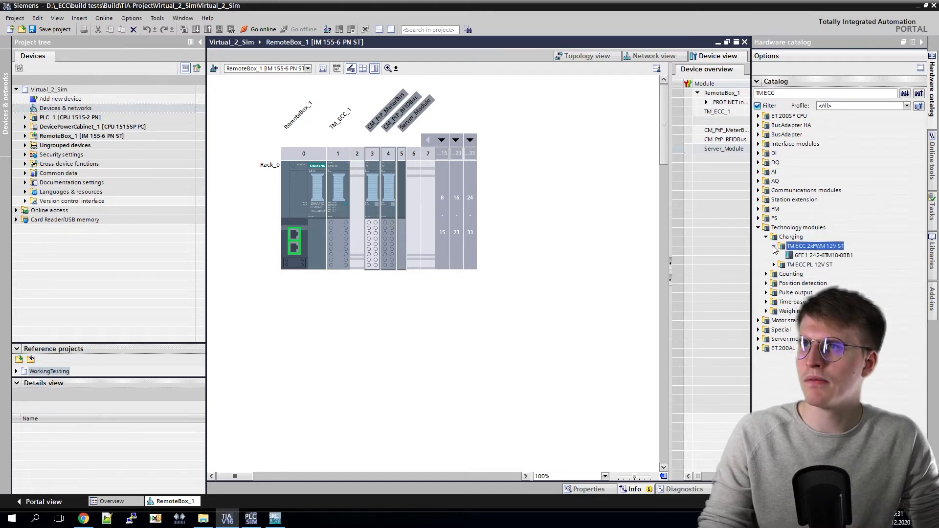
pyautogui.click(812, 257)
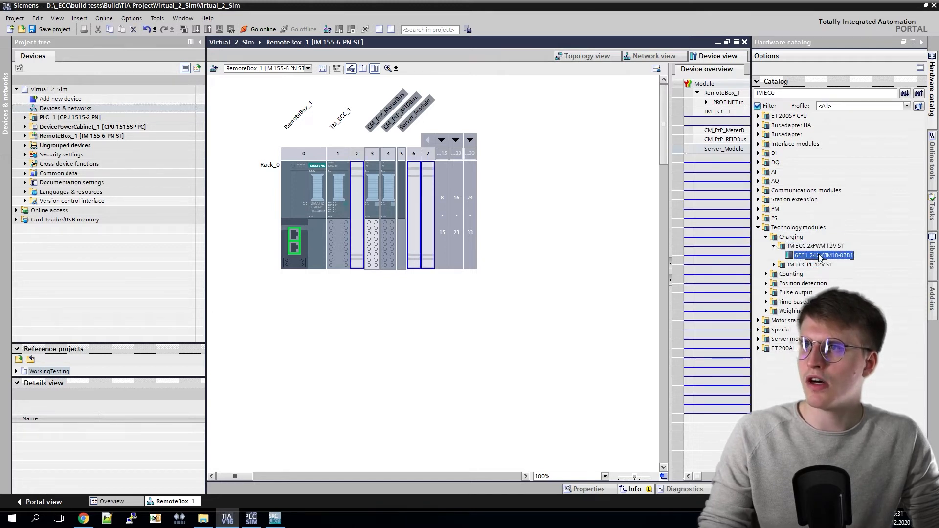
pyautogui.moveTo(823, 258); pyautogui.dragTo(359, 216)
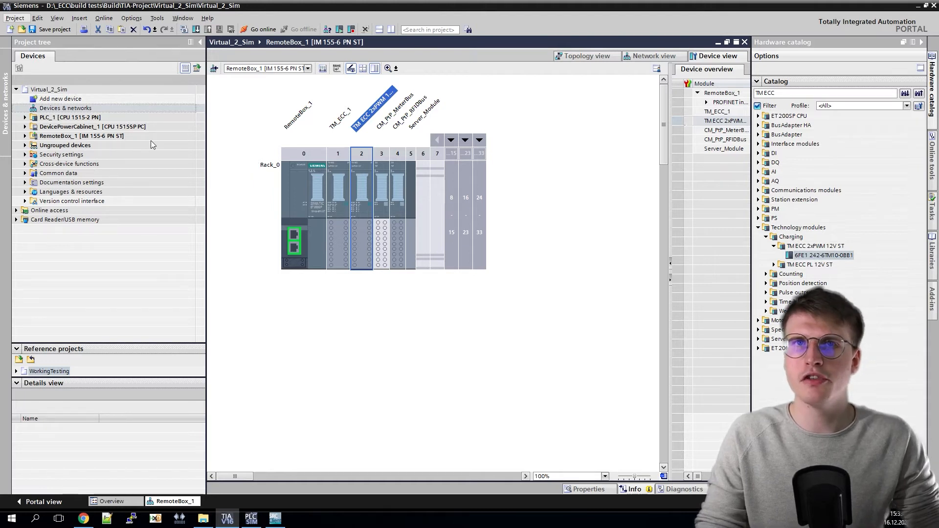
# - Open the user constants of the Configuration tag table in PLC_1's User tag group
pyautogui.click(24, 118)
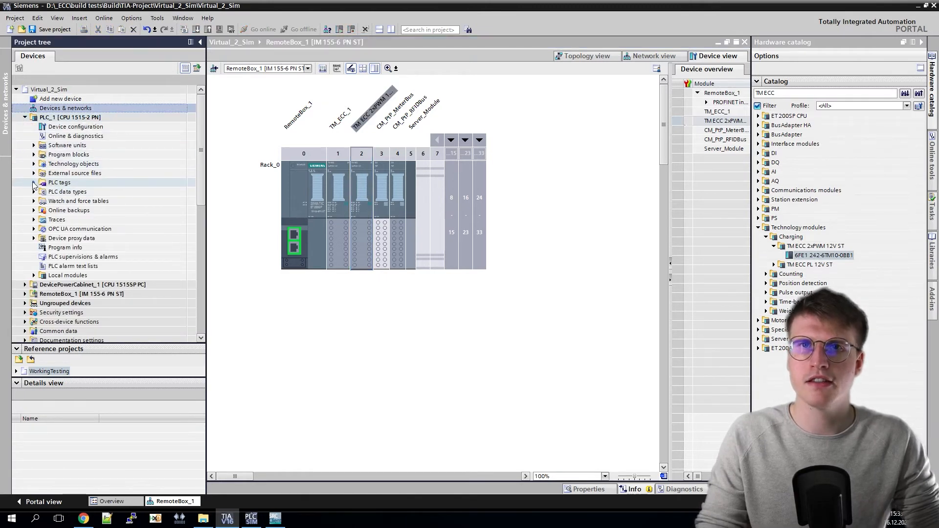
pyautogui.click(33, 183)
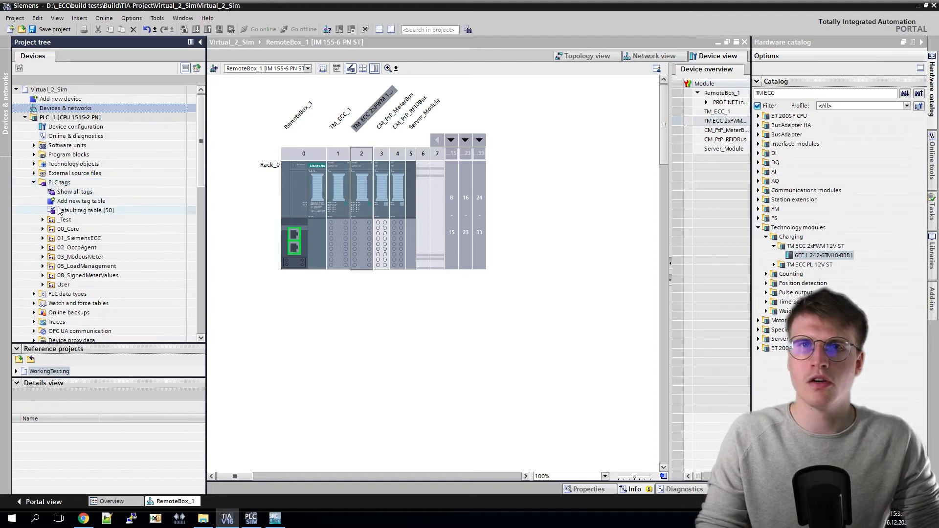
pyautogui.click(42, 285)
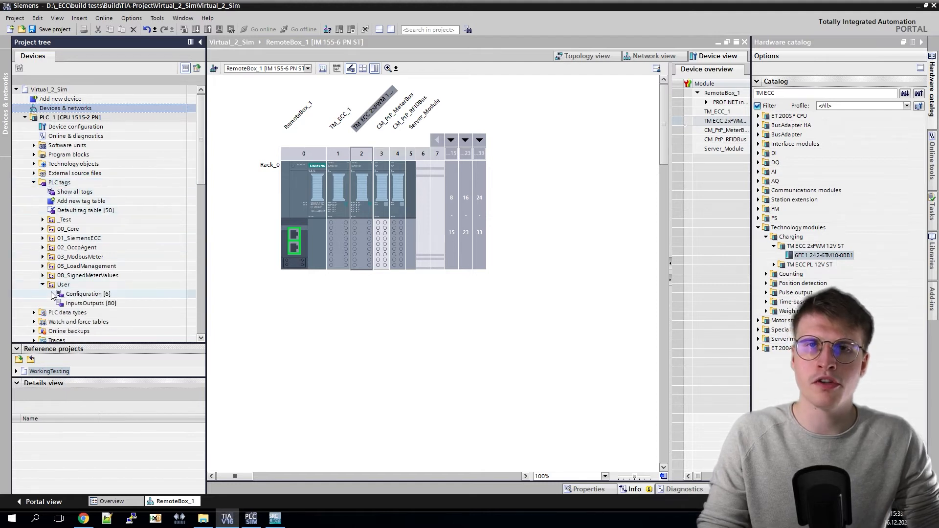
pyautogui.doubleClick(79, 294)
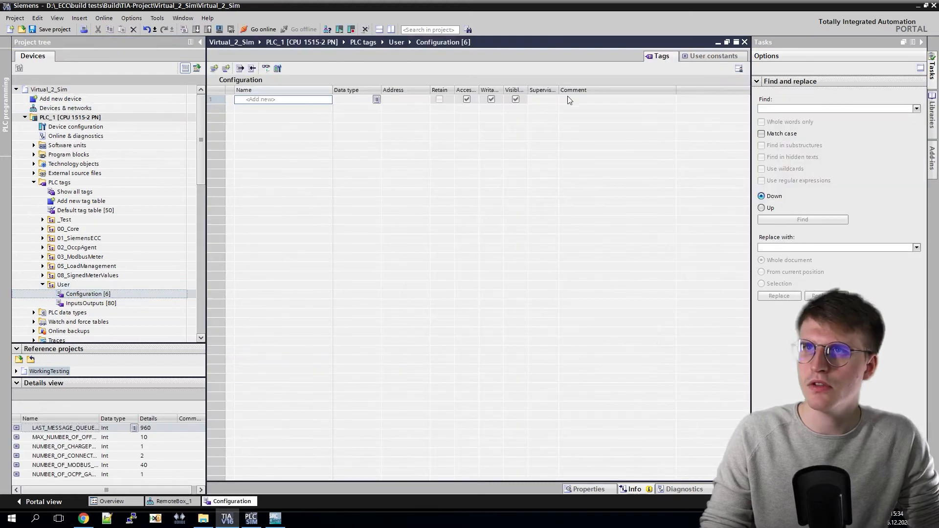
pyautogui.click(695, 56)
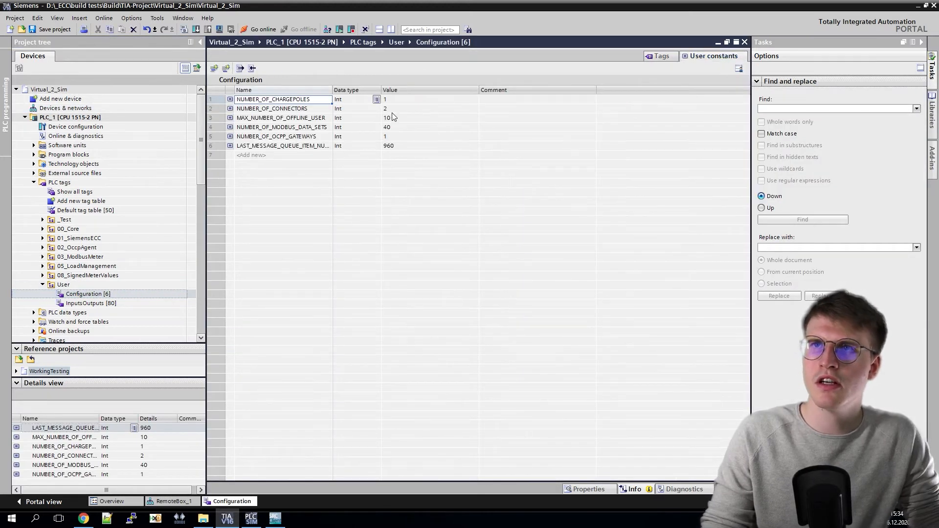
# - Set the constant NUMBER_OF_CHARGEPOLES to 2 and NUMBER_OF_CONNECTORS to 4
pyautogui.doubleClick(390, 100)
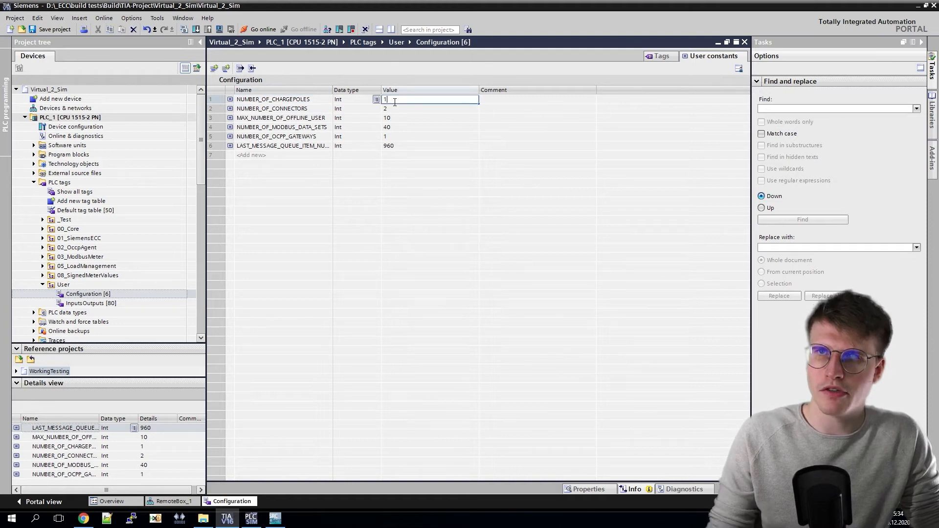
pyautogui.press('BackSpace')
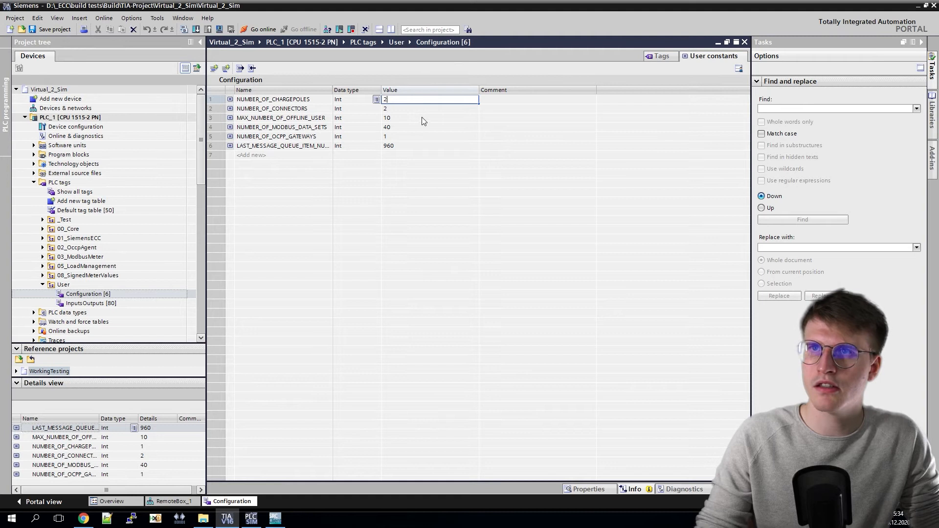
pyautogui.doubleClick(399, 109)
pyautogui.write('4')
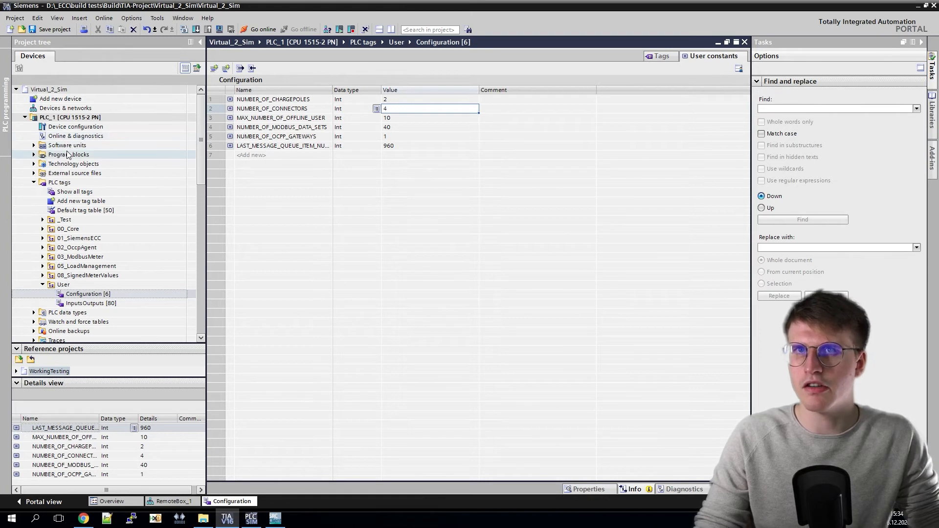
pyautogui.press('Return')
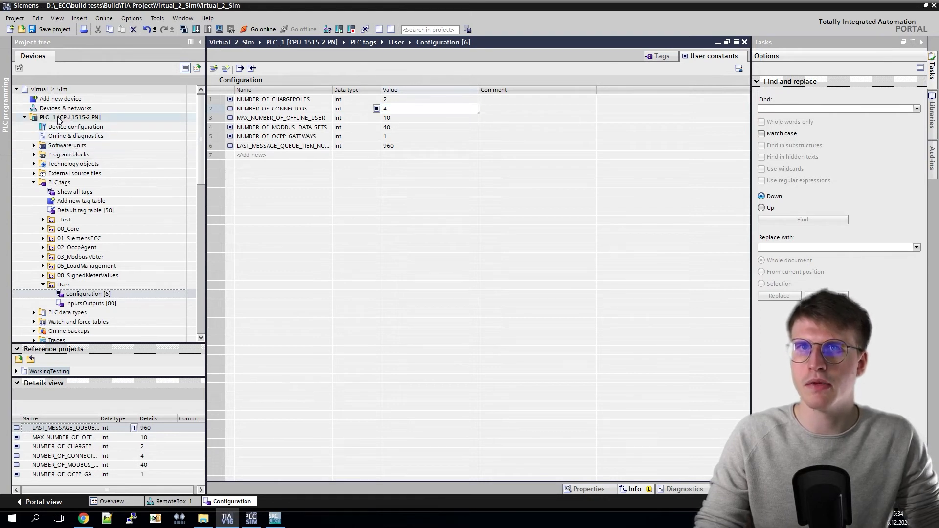
# - Compile PLC_1's software with the rebuild all option
pyautogui.rightClick(58, 121)
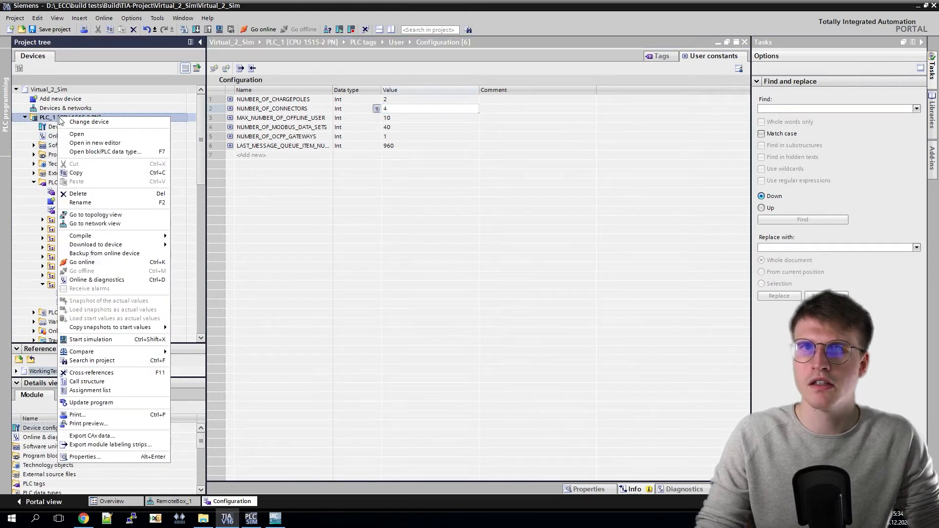
pyautogui.moveTo(99, 236)
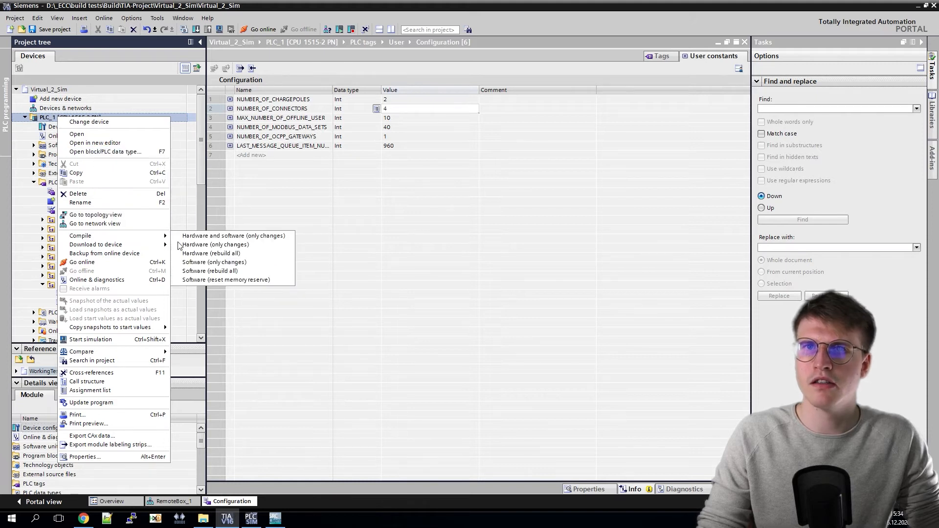
pyautogui.click(208, 272)
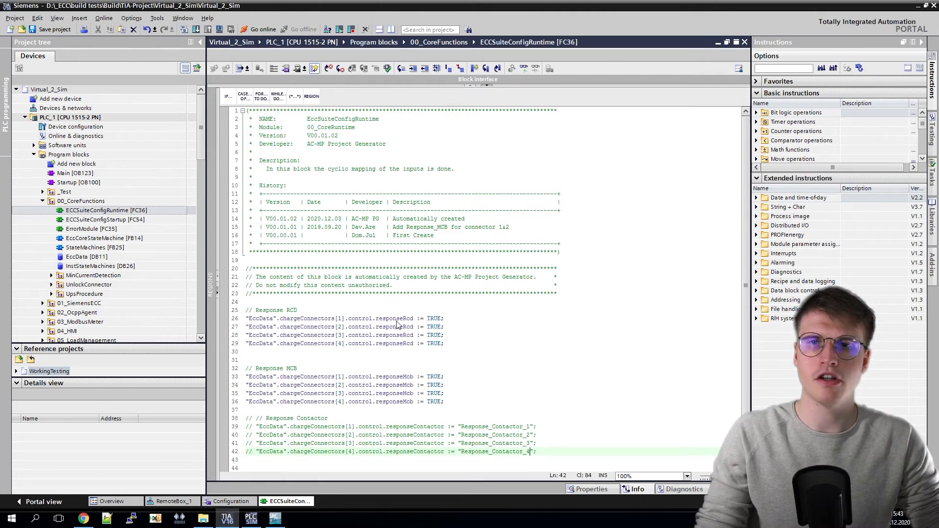
# - Open Configuration.json from the Gateway folder in Notepad++ and examine the entries in the ConnectorMaxCurrent value
pyautogui.click(204, 519)
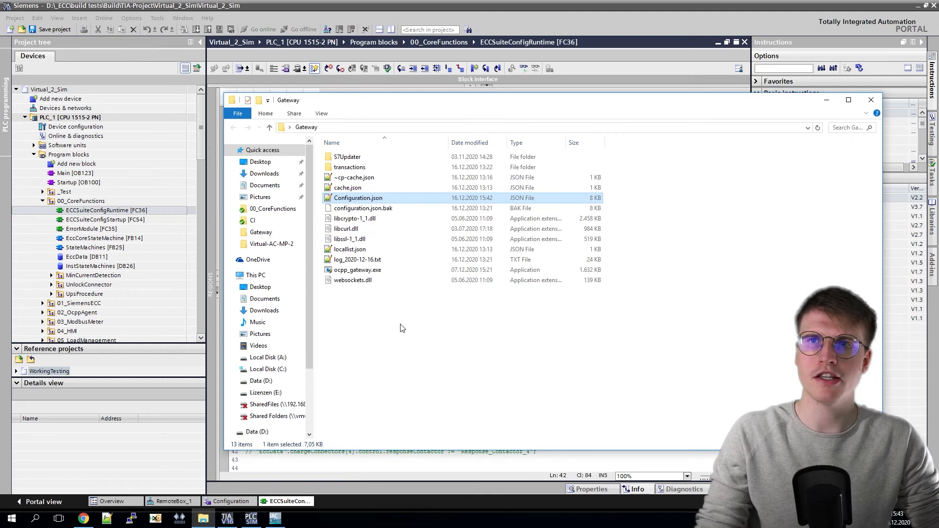
pyautogui.doubleClick(345, 199)
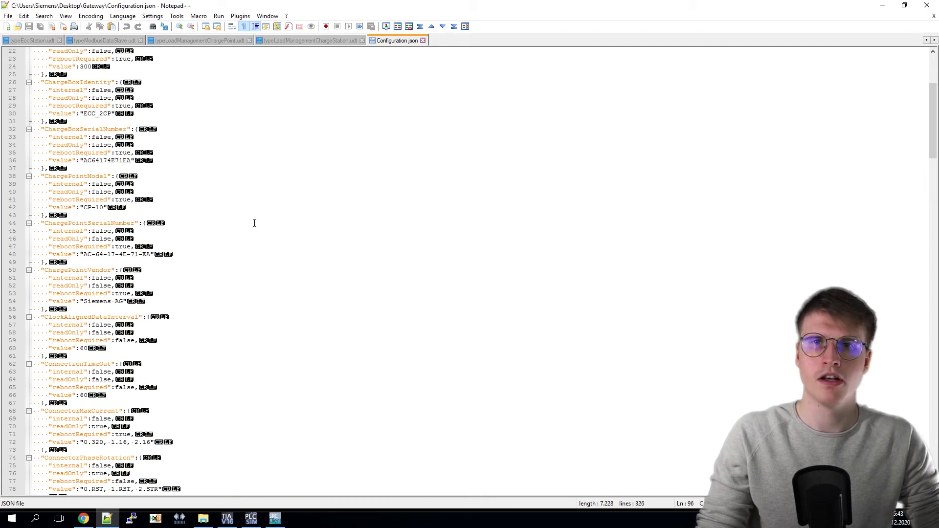
pyautogui.doubleClick(115, 445)
pyautogui.doubleClick(137, 443)
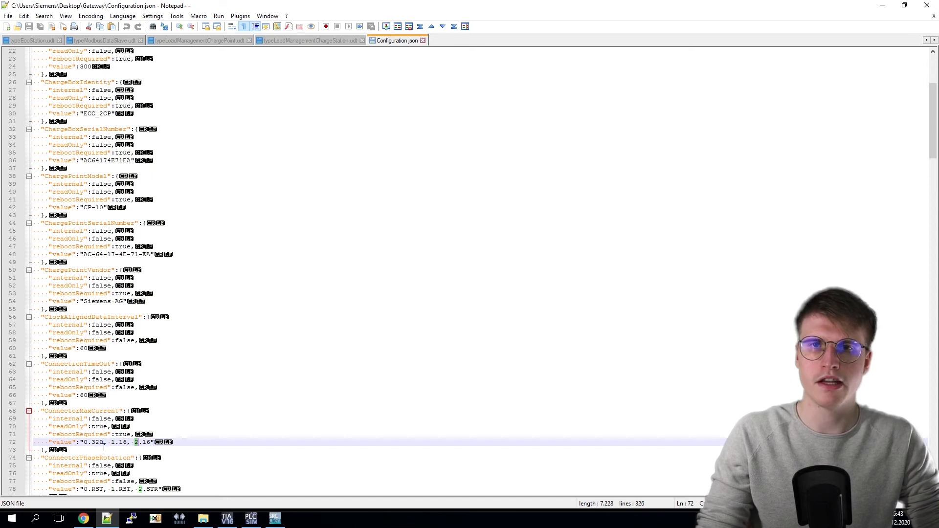
pyautogui.moveTo(83, 443); pyautogui.dragTo(104, 443)
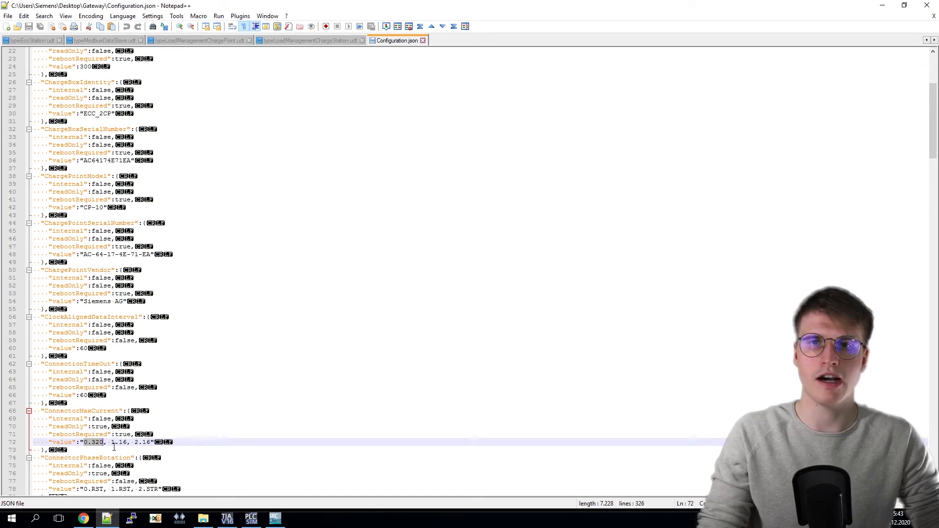
# - Extend the ConnectorMaxCurrent value with copies of its two connector entries, renumbered as 3.16 and 4.16
pyautogui.moveTo(112, 447); pyautogui.dragTo(158, 447)
pyautogui.hotkey('ctrl', 'c')
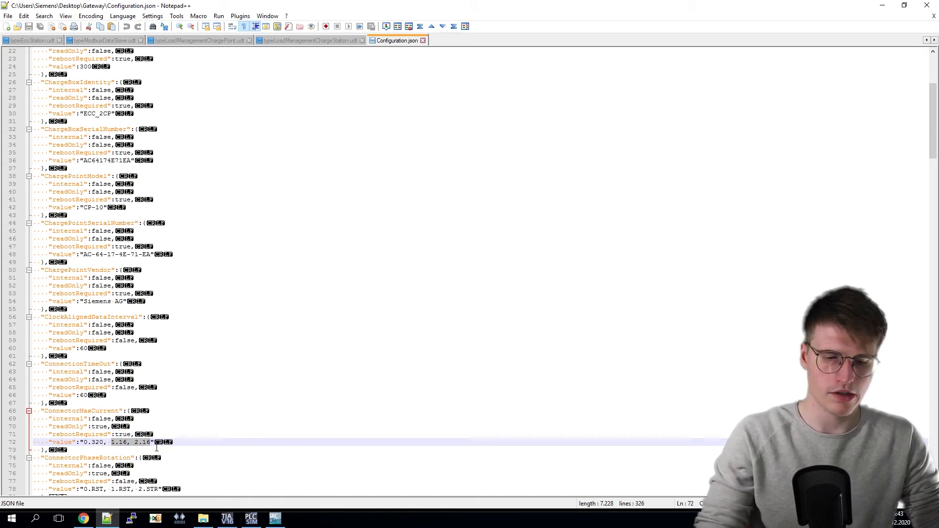
pyautogui.press('Right')
pyautogui.write(',')
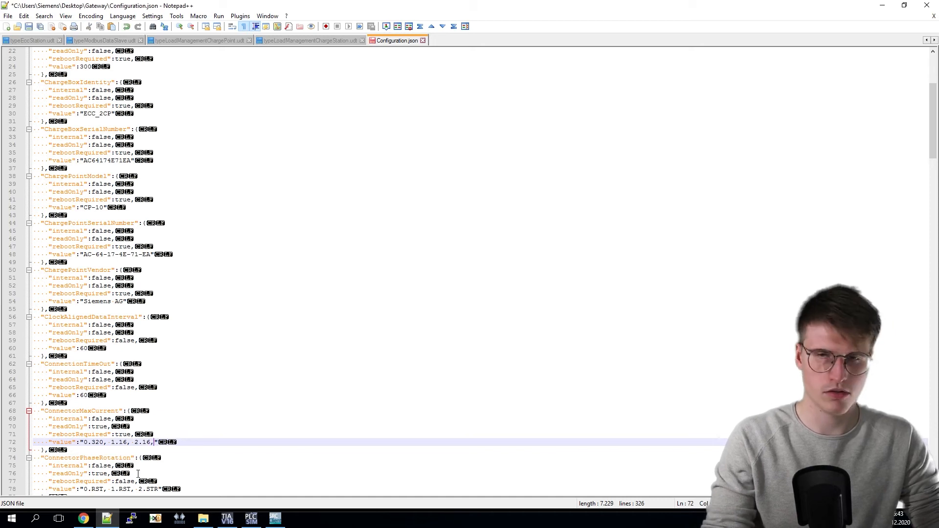
pyautogui.press('BackSpace')
pyautogui.hotkey('ctrl', 'v')
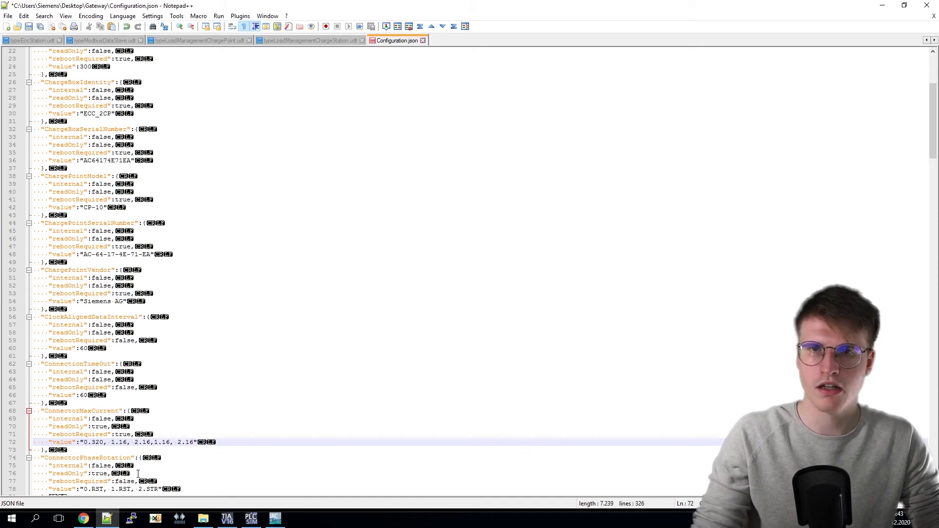
pyautogui.doubleClick(157, 443)
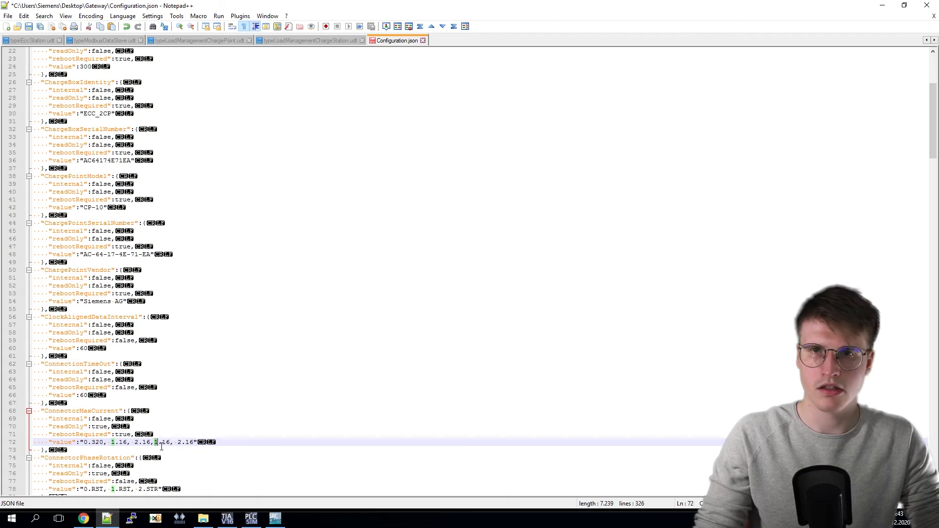
pyautogui.write('3')
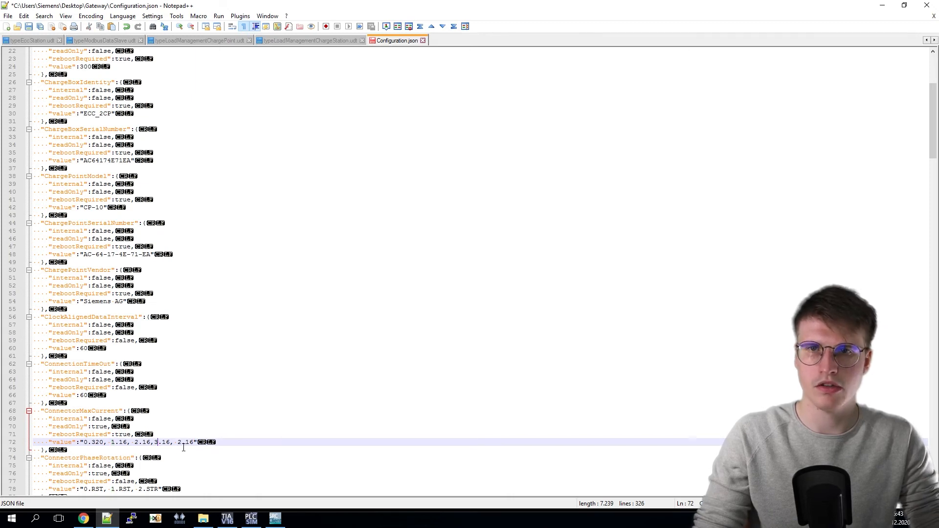
pyautogui.doubleClick(179, 443)
pyautogui.write('4')
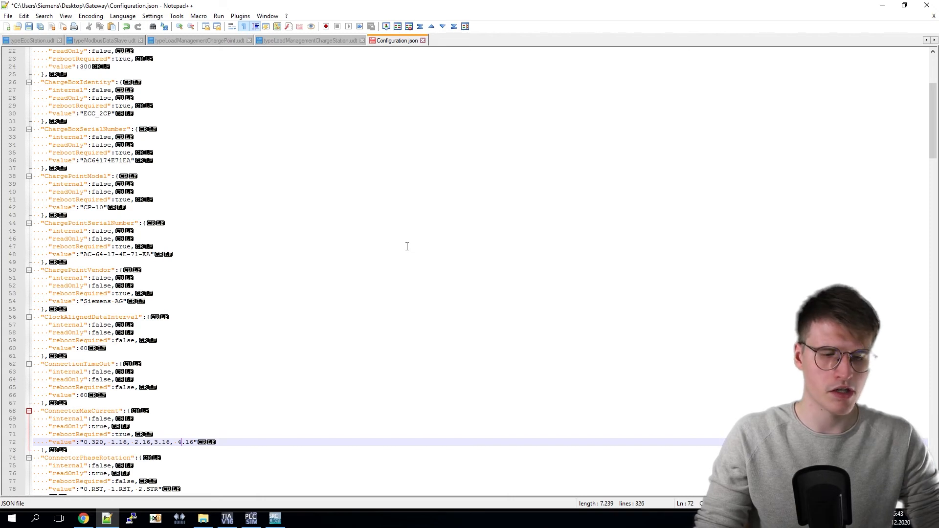
pyautogui.click(593, 225)
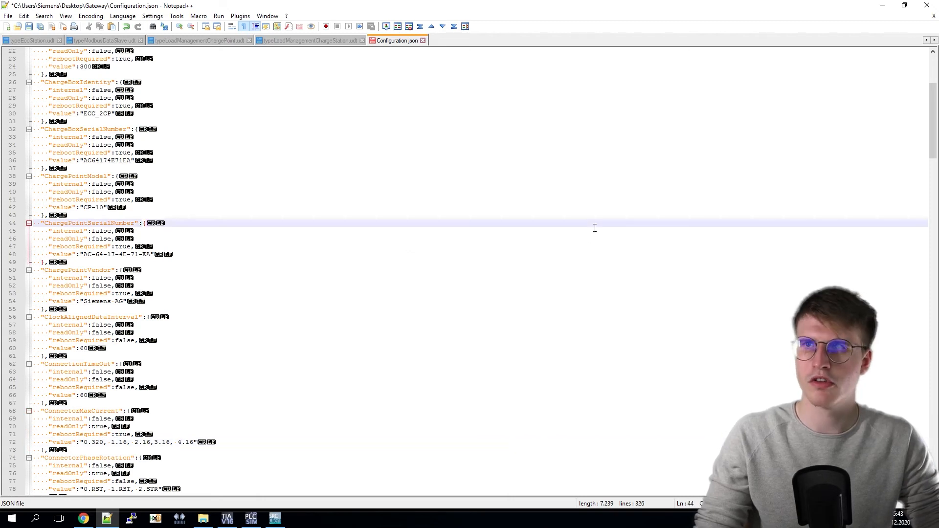
# - Search Configuration.json for ConnectorPhase
pyautogui.hotkey('ctrl', 'f')
pyautogui.write('Connect')
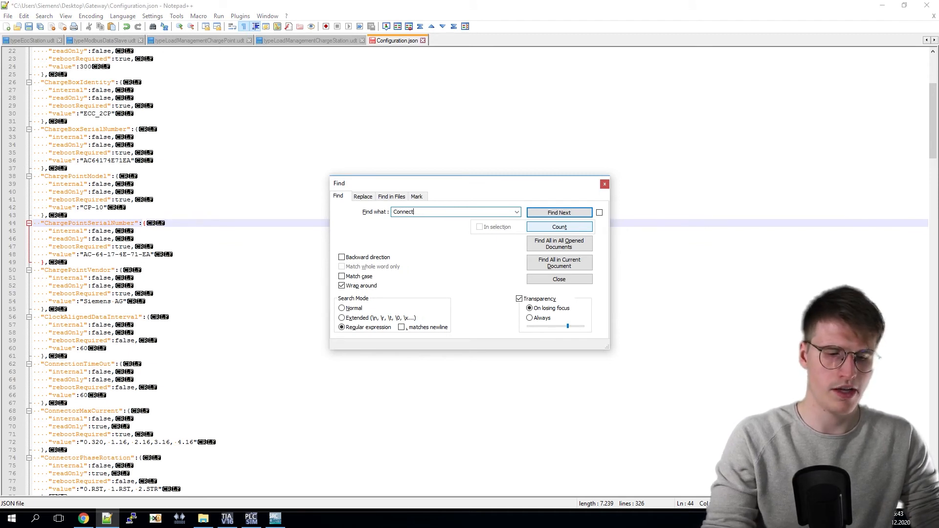
pyautogui.write('orPhase')
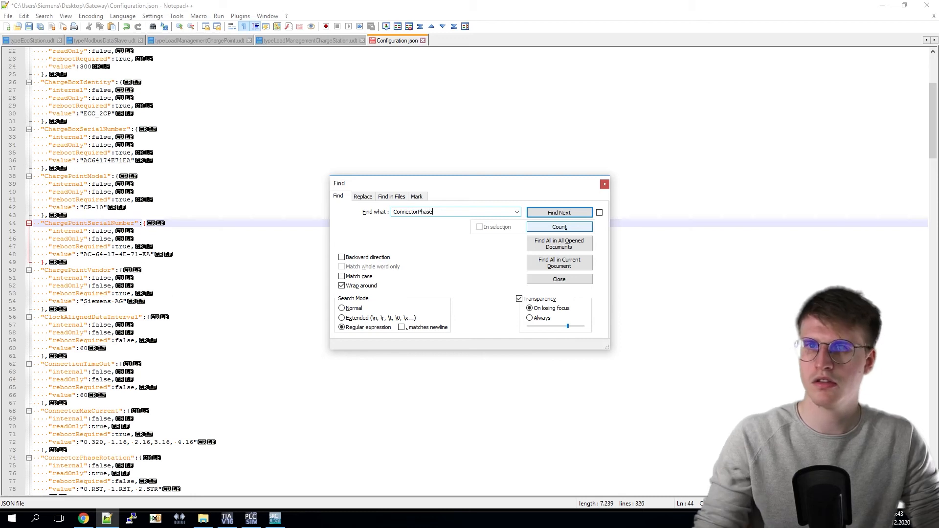
pyautogui.press('Return')
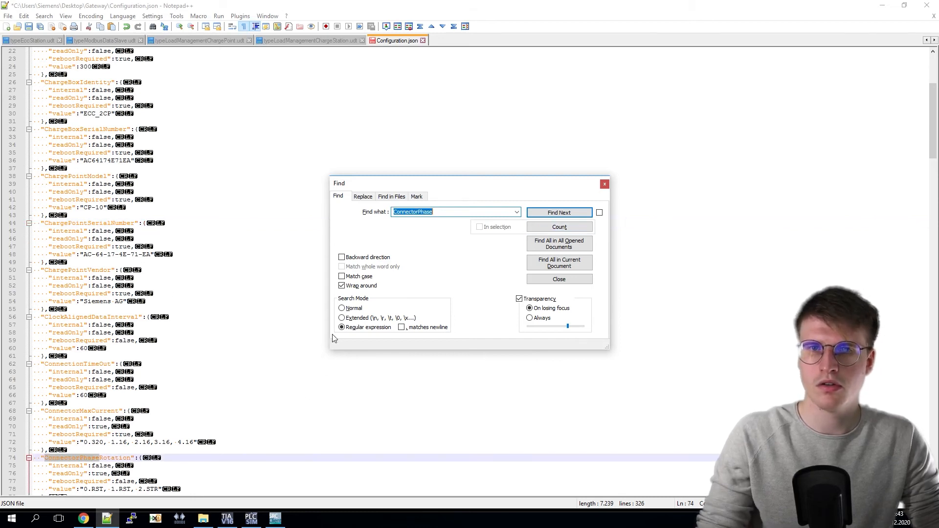
pyautogui.scroll(-1, 185, 428)
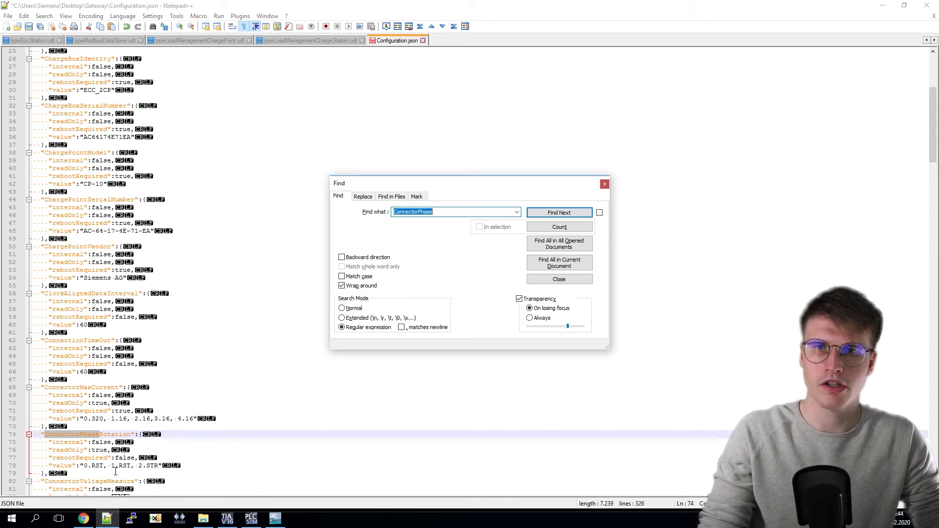
# - Extend the ConnectorPhaseRotation value with copies of its two connector entries, renumbered as 3.RST and 4.STR
pyautogui.moveTo(105, 471); pyautogui.dragTo(164, 471)
pyautogui.hotkey('ctrl', 'c')
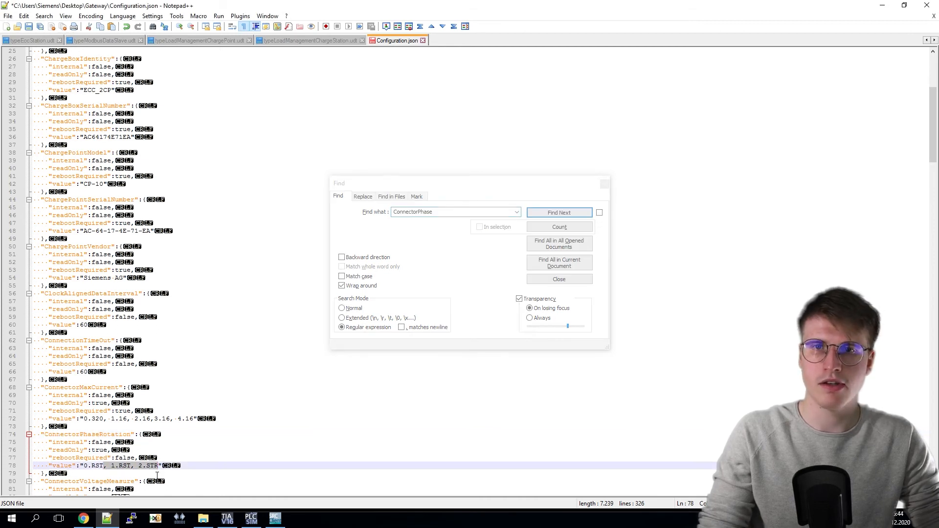
pyautogui.click(162, 470)
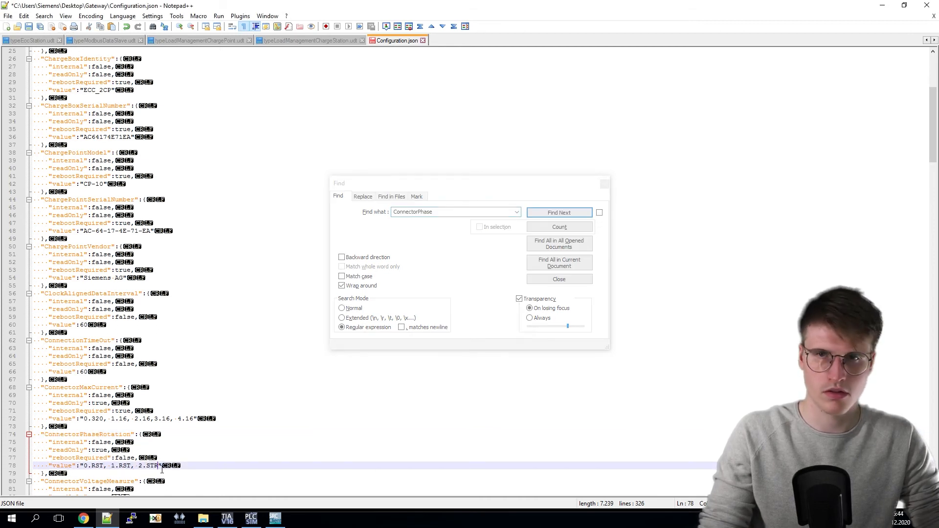
pyautogui.hotkey('ctrl', 'v')
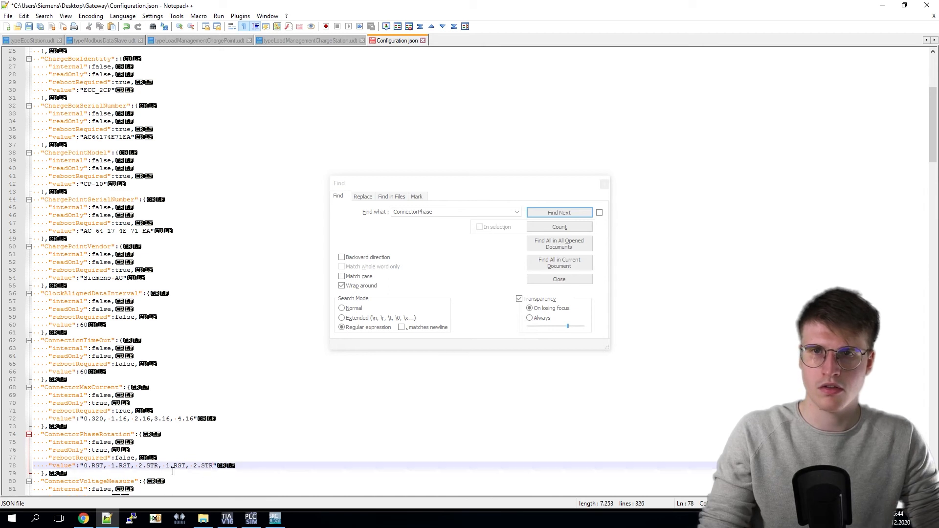
pyautogui.doubleClick(168, 469)
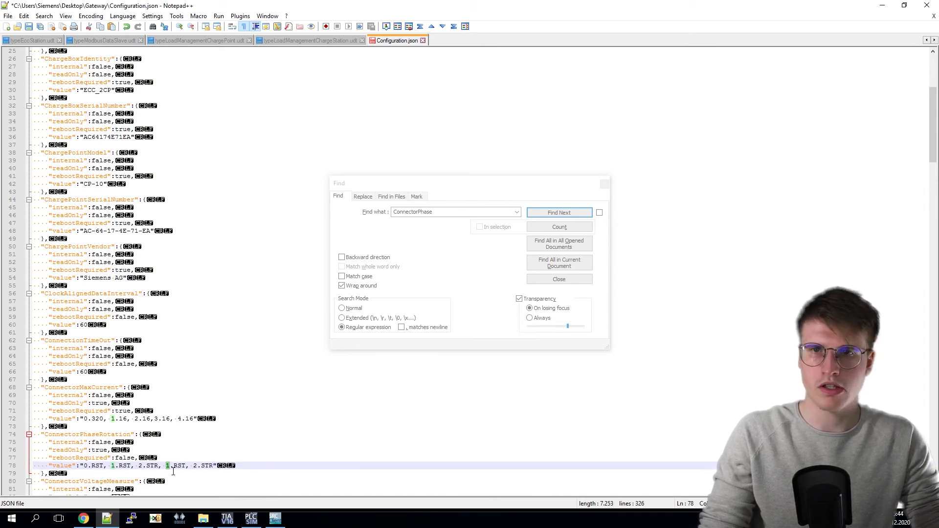
pyautogui.write('3')
pyautogui.doubleClick(195, 469)
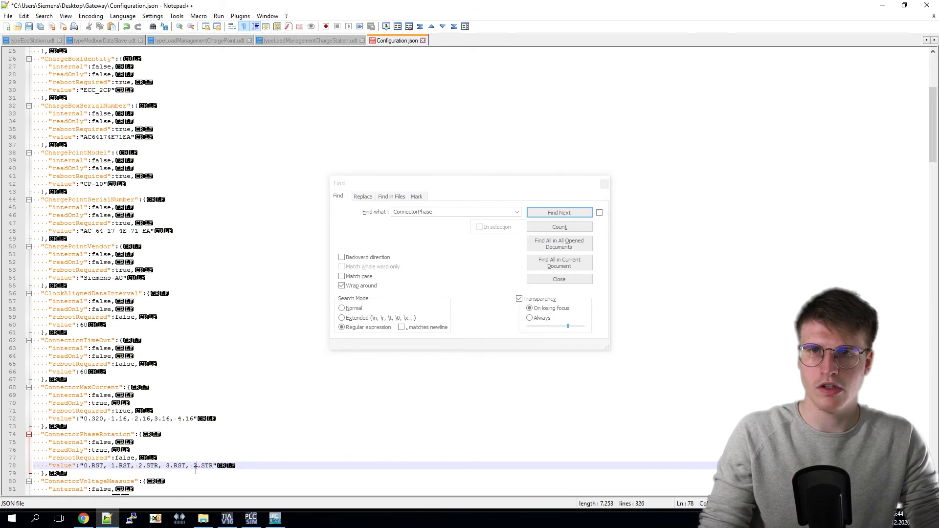
pyautogui.write('4')
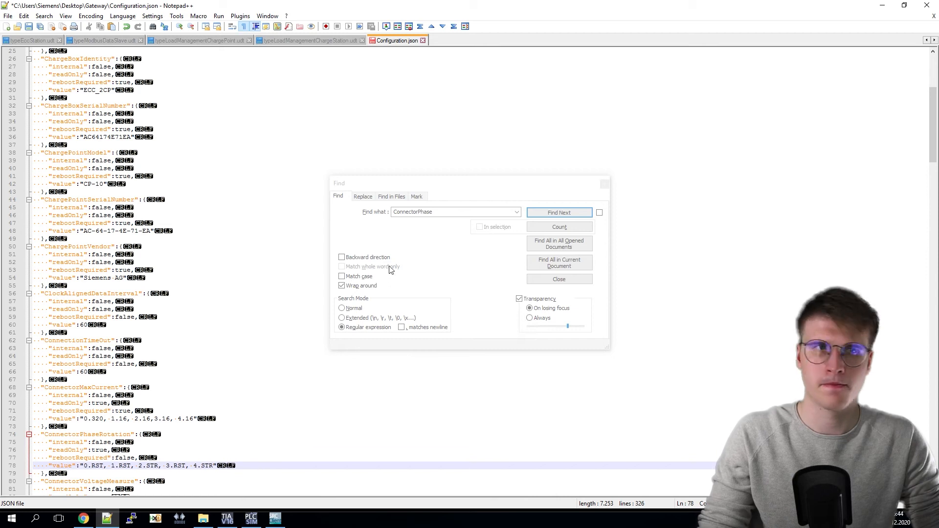
# - Search Configuration.json for ConnectorVoltage
pyautogui.click(431, 214)
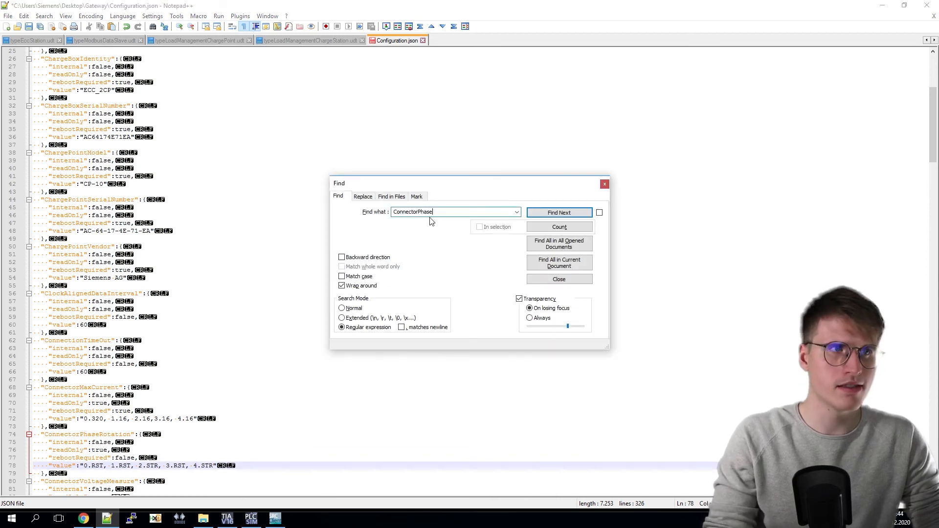
pyautogui.press('BackSpace')
pyautogui.press('BackSpace')
pyautogui.press('BackSpace')
pyautogui.press('BackSpace')
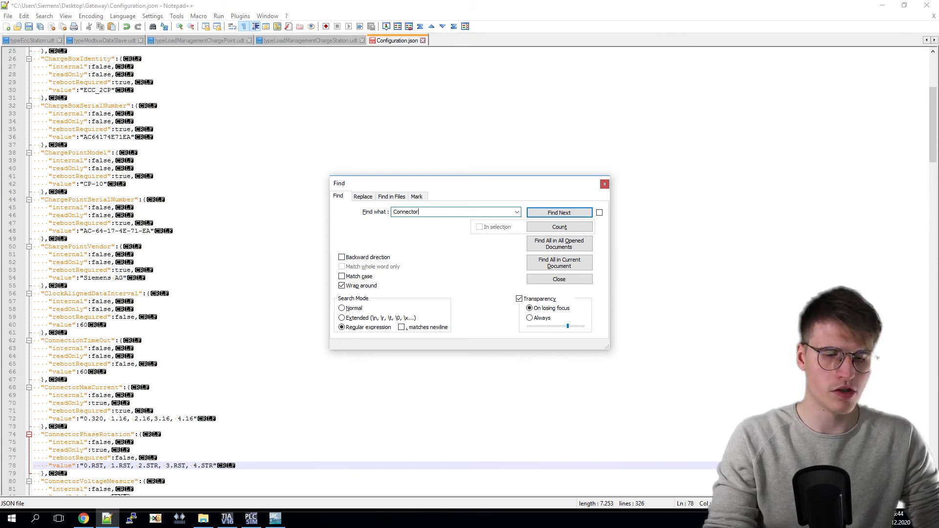
pyautogui.write('Voltag')
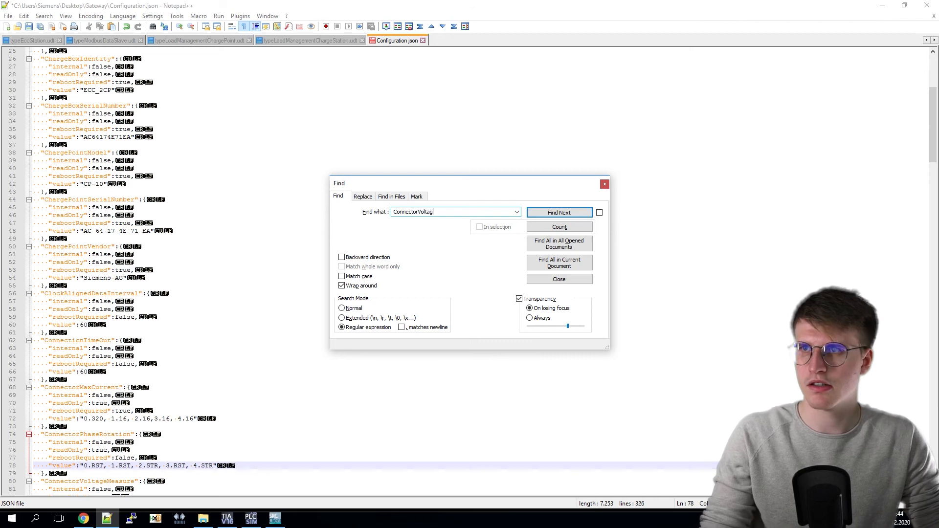
pyautogui.write('e')
pyautogui.click(538, 214)
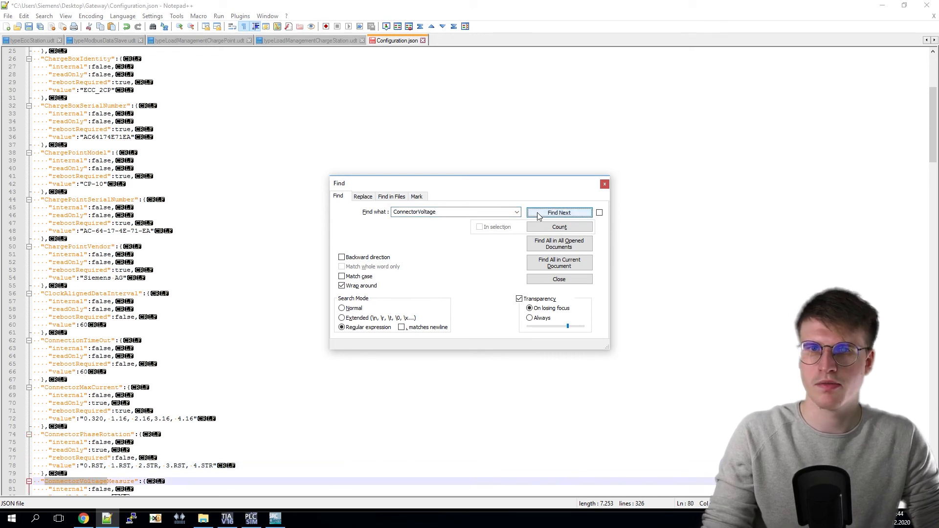
pyautogui.scroll(-2, 123, 453)
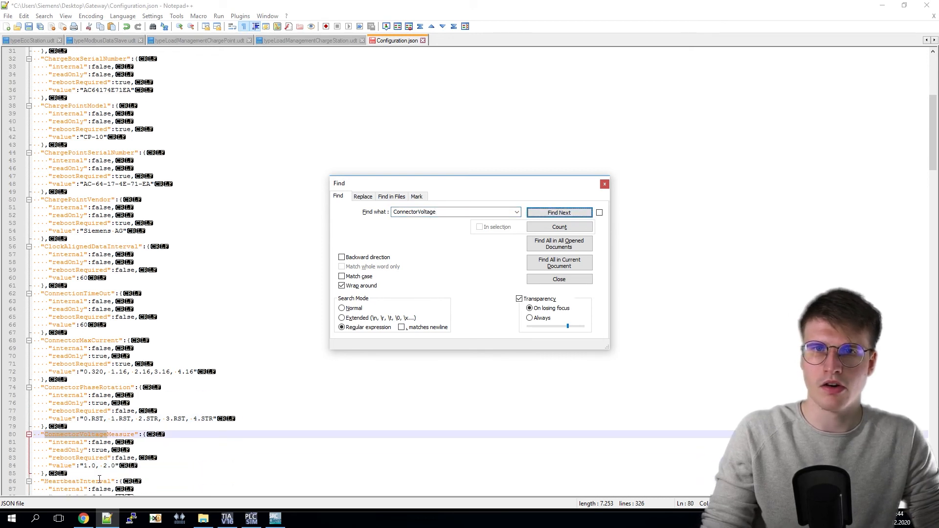
# - Extend the ConnectorVoltageMeasure value with comma-separated copies of its two entries, renumbered as 3.0 and 4.0
pyautogui.click(123, 470)
pyautogui.write(',')
pyautogui.moveTo(84, 468); pyautogui.dragTo(115, 470)
pyautogui.hotkey('ctrl', 'c')
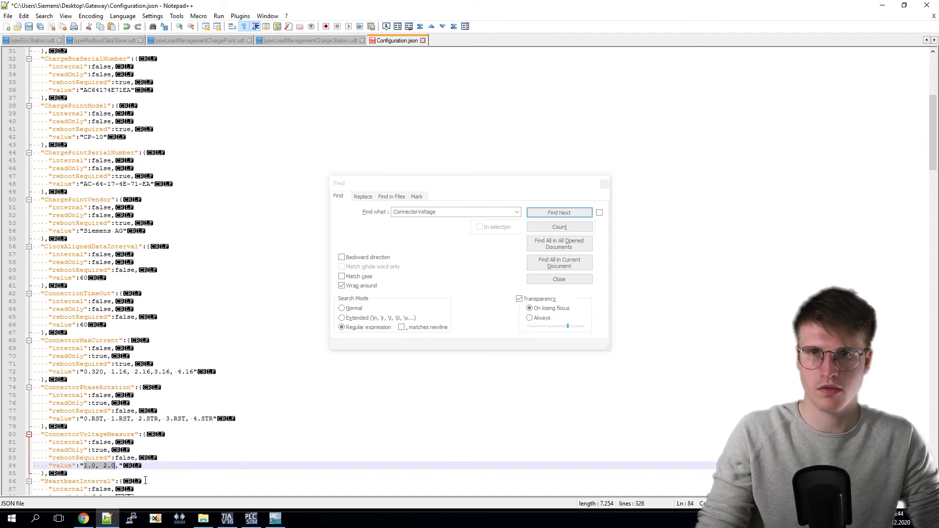
pyautogui.click(122, 471)
pyautogui.hotkey('ctrl', 'v')
pyautogui.hotkey('shift', 'Right')
pyautogui.write('3')
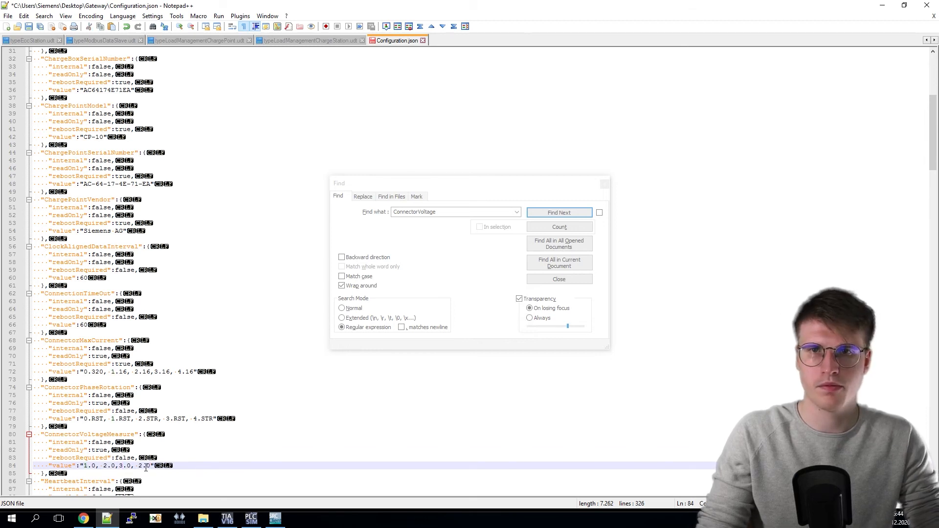
pyautogui.hotkey('shift', 'Right')
pyautogui.write('4')
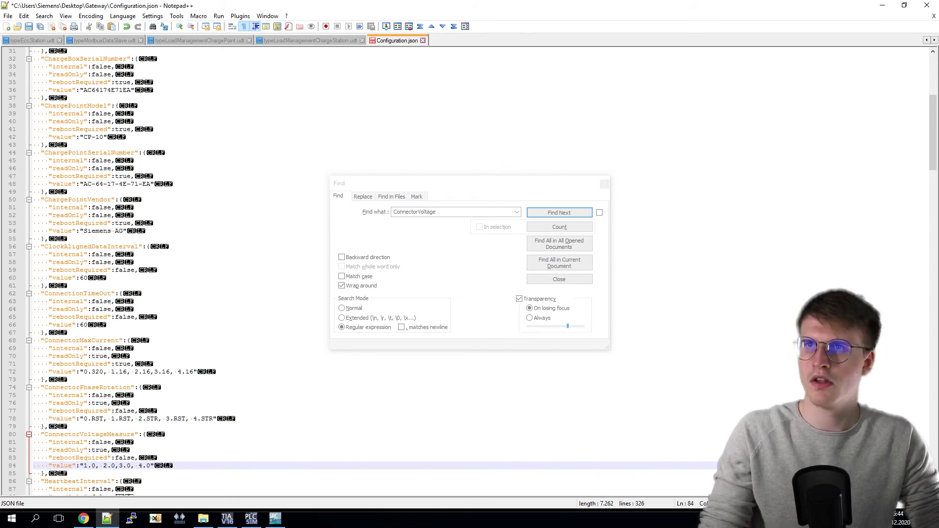
pyautogui.click(447, 216)
pyautogui.doubleClick(453, 216)
pyautogui.write('Instat')
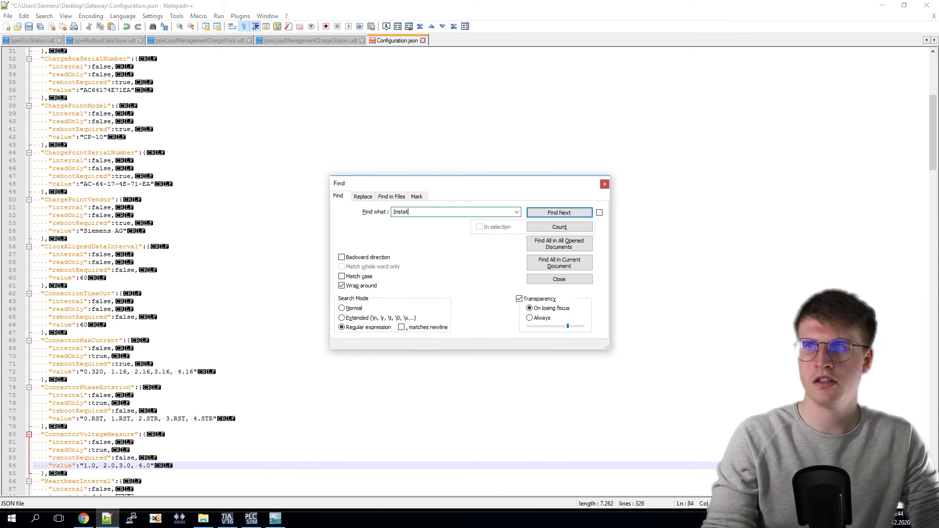
pyautogui.write('llationMax')
pyautogui.press('Return')
# - Search Configuration.json for Installation
pyautogui.write('In')
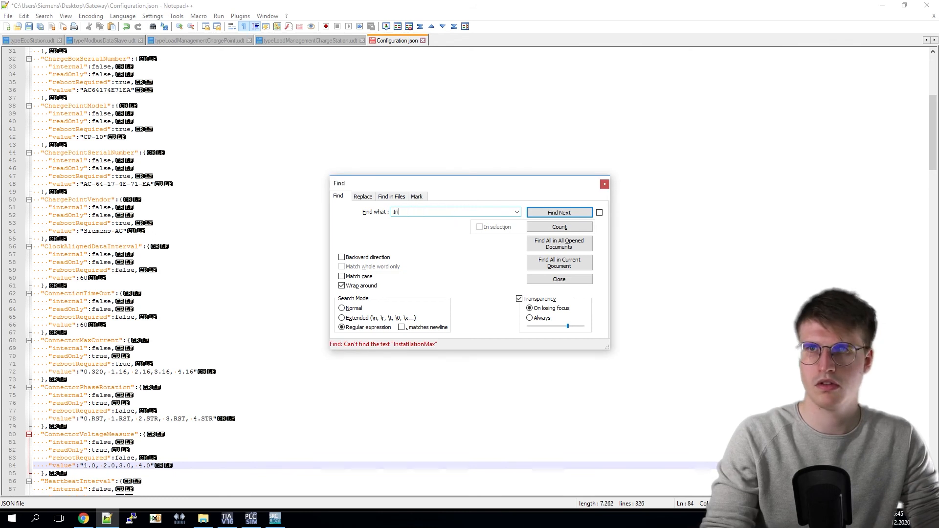
pyautogui.write('stallation')
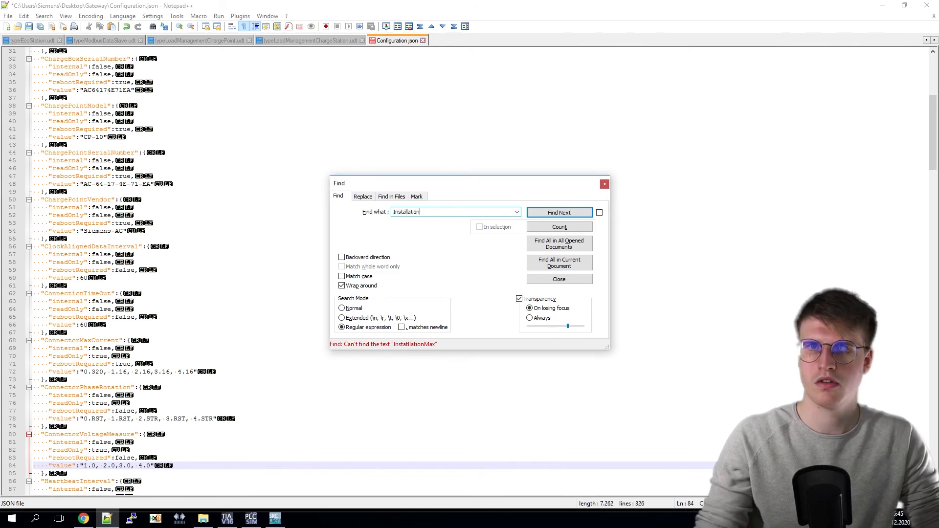
pyautogui.press('Return')
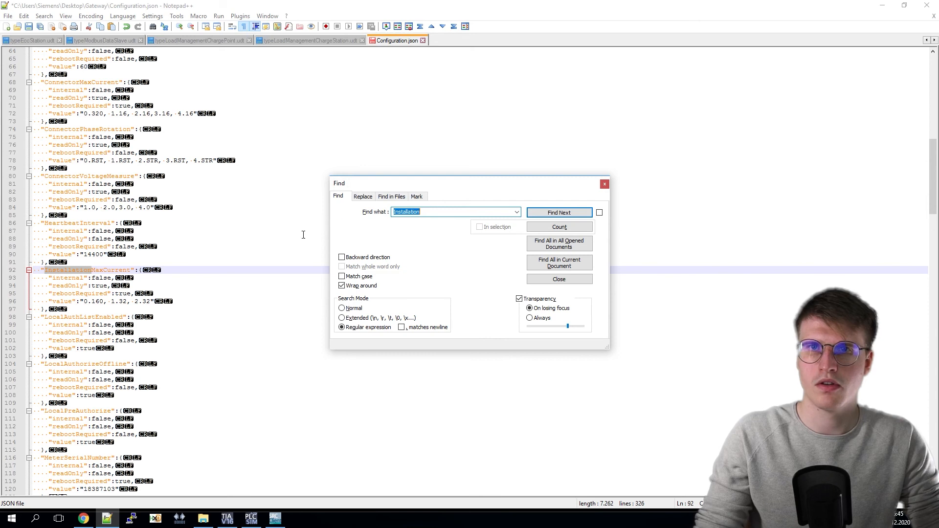
# - Extend the InstallationMaxCurrent value with copies of its two connector entries, renumbered as 3.32 and 4.32
pyautogui.moveTo(111, 302); pyautogui.dragTo(151, 308)
pyautogui.hotkey('ctrl', 'c')
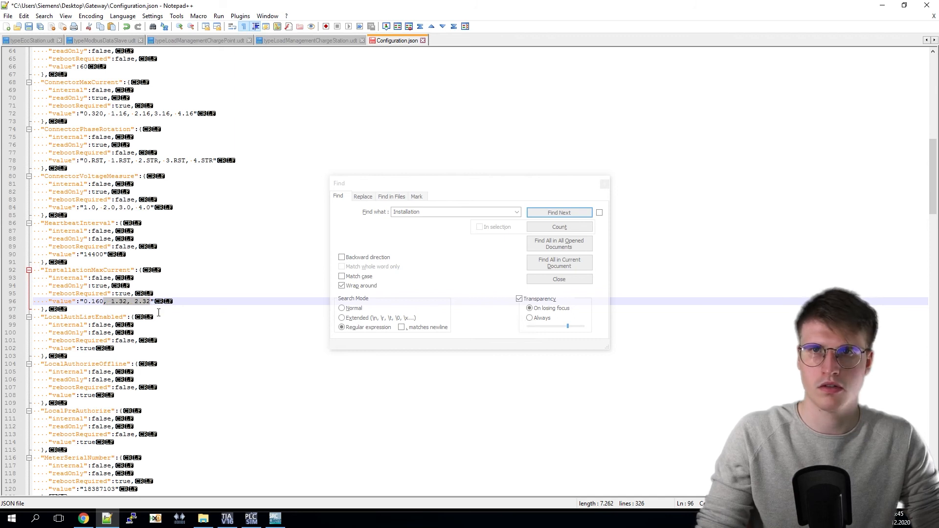
pyautogui.click(151, 304)
pyautogui.hotkey('ctrl', 'v')
pyautogui.click(162, 304)
pyautogui.press('BackSpace')
pyautogui.write('3')
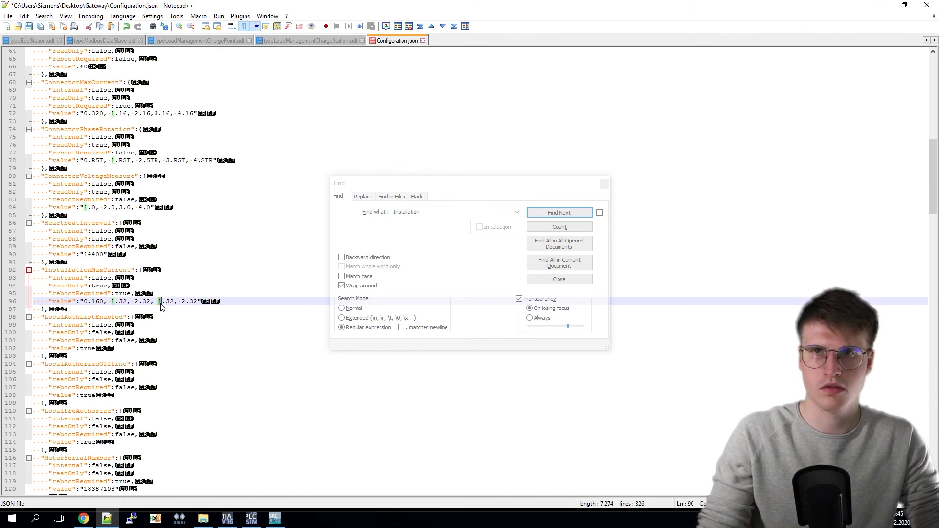
pyautogui.click(185, 304)
pyautogui.press('BackSpace')
pyautogui.write('4')
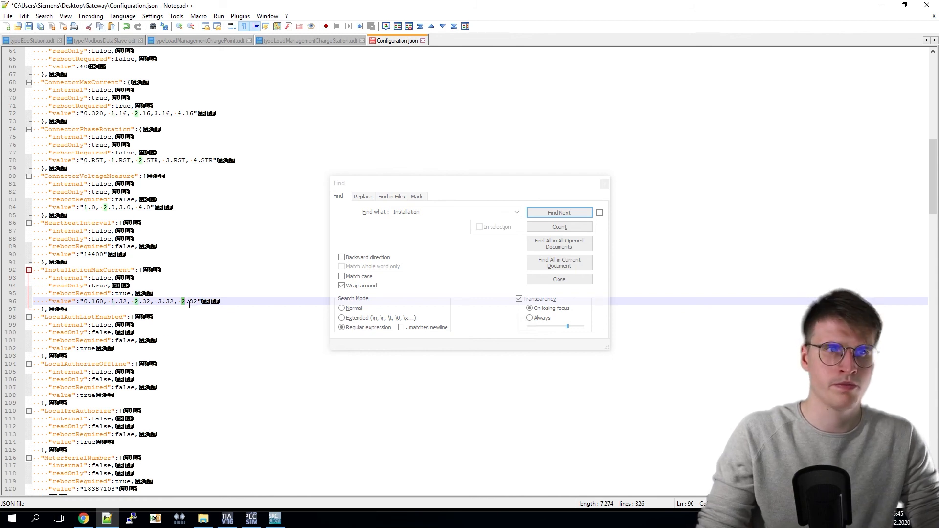
# - Find the NumberOfConnectors entry by searching for NumberOf and set its value to 4
pyautogui.click(440, 212)
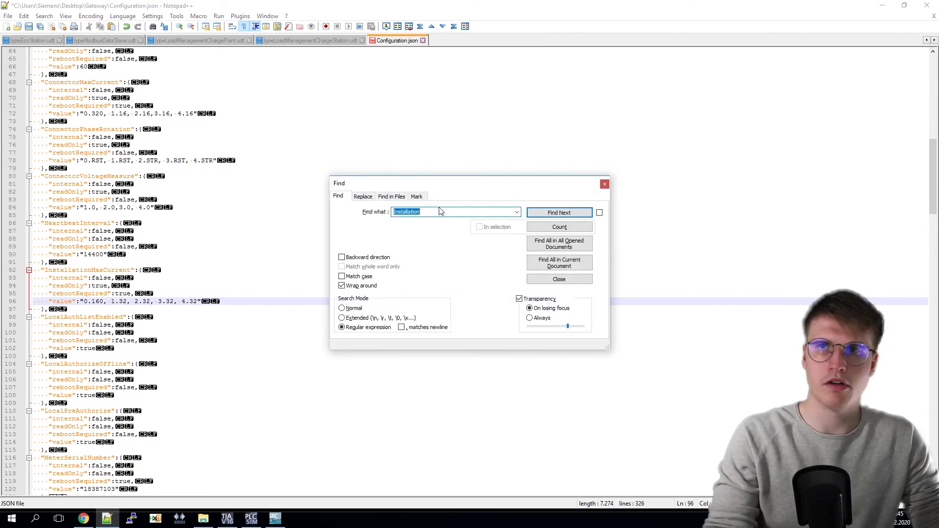
pyautogui.write('NumberOf')
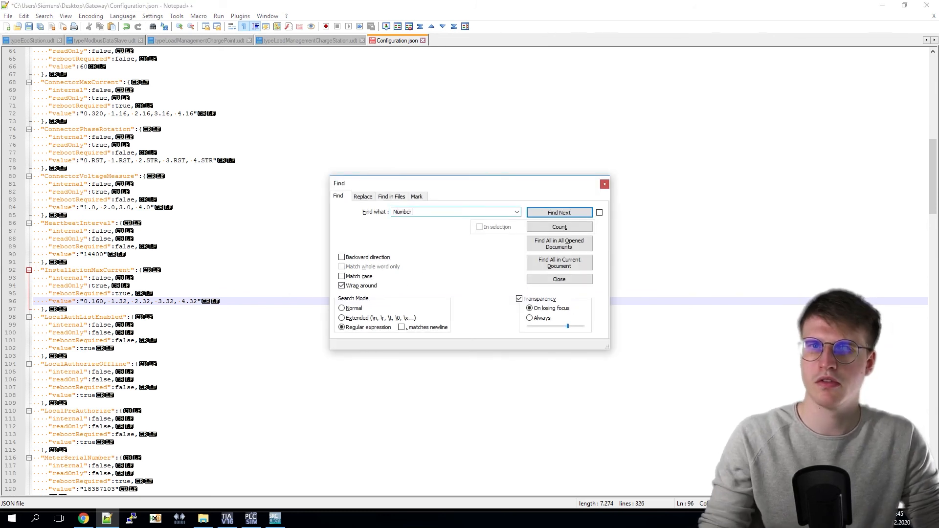
pyautogui.press('Return')
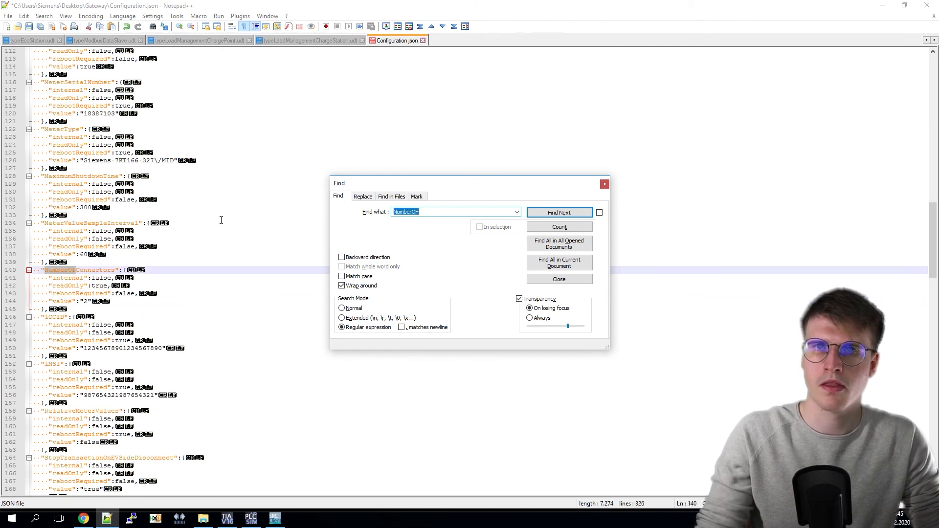
pyautogui.doubleClick(86, 302)
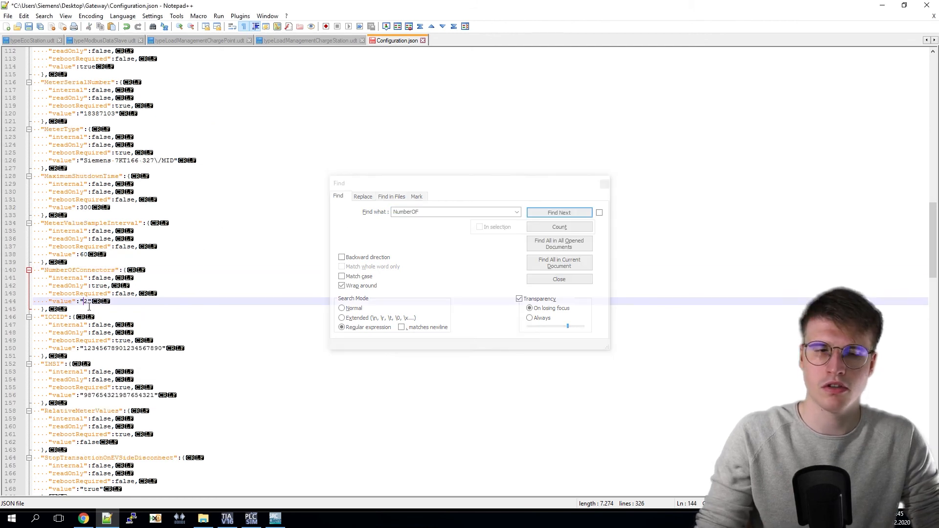
pyautogui.write('4')
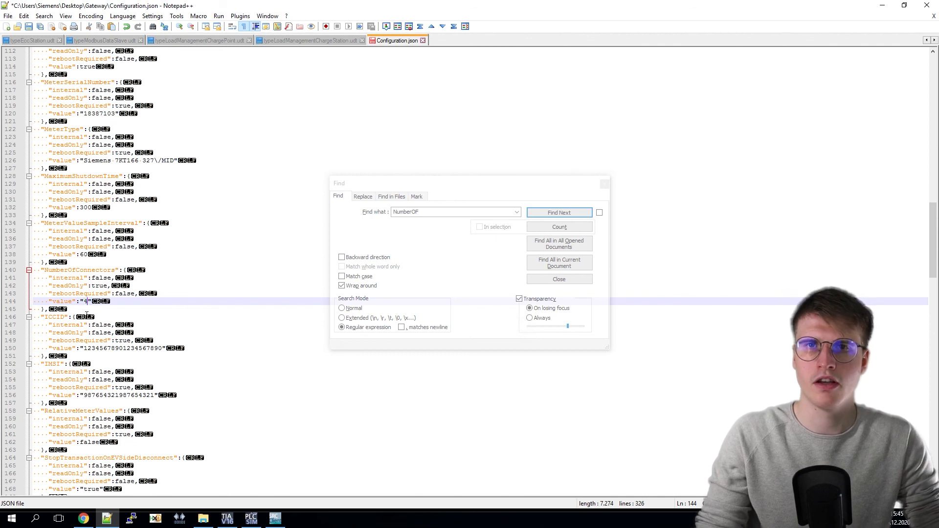